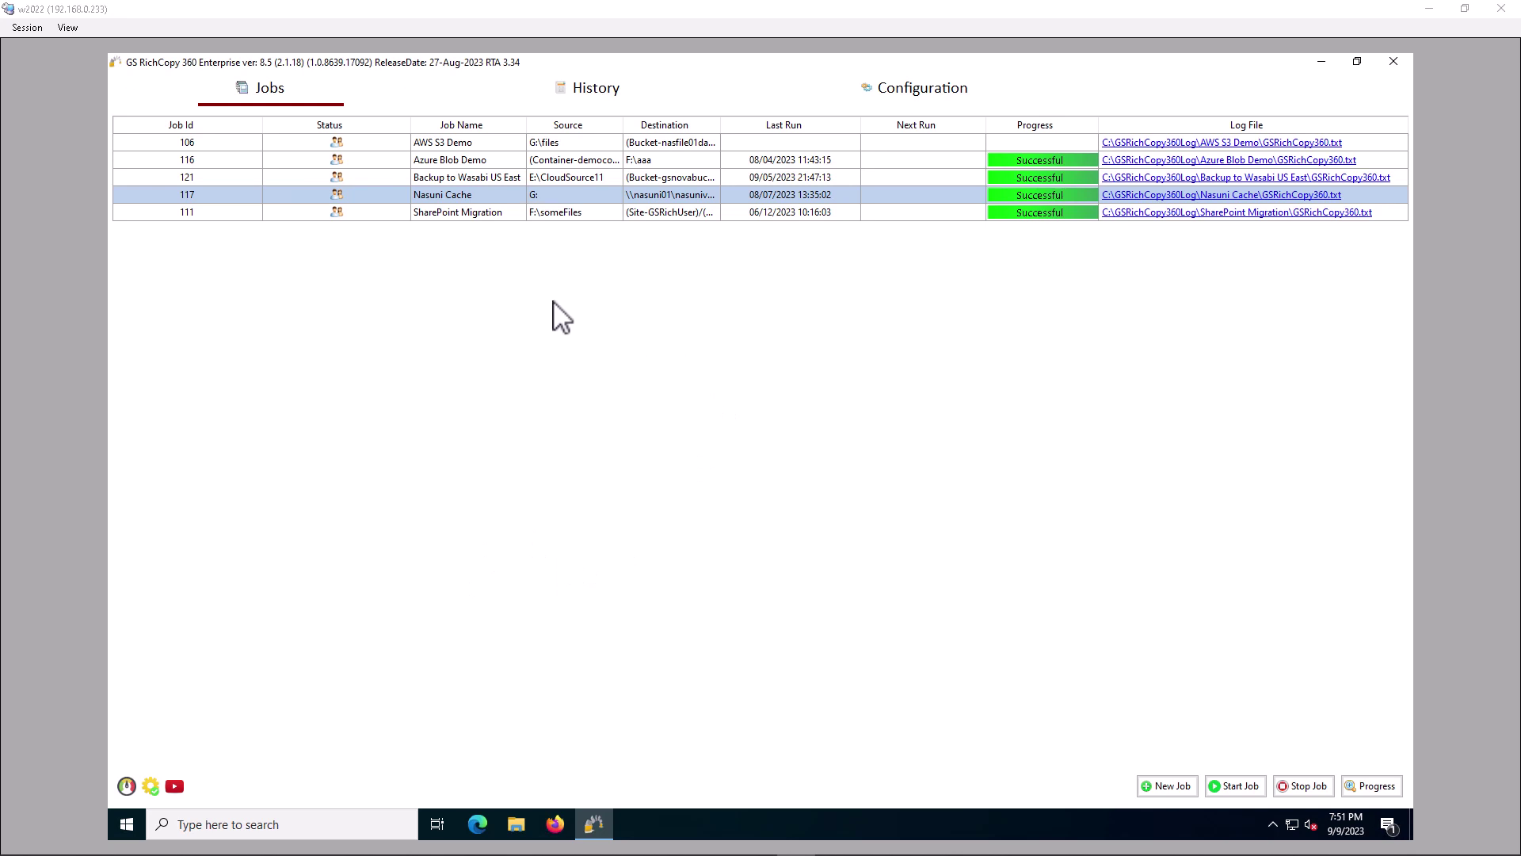
Create a new copy job without the wizard and name it 'Demo Copy to Nasuni'
right_click(498, 283)
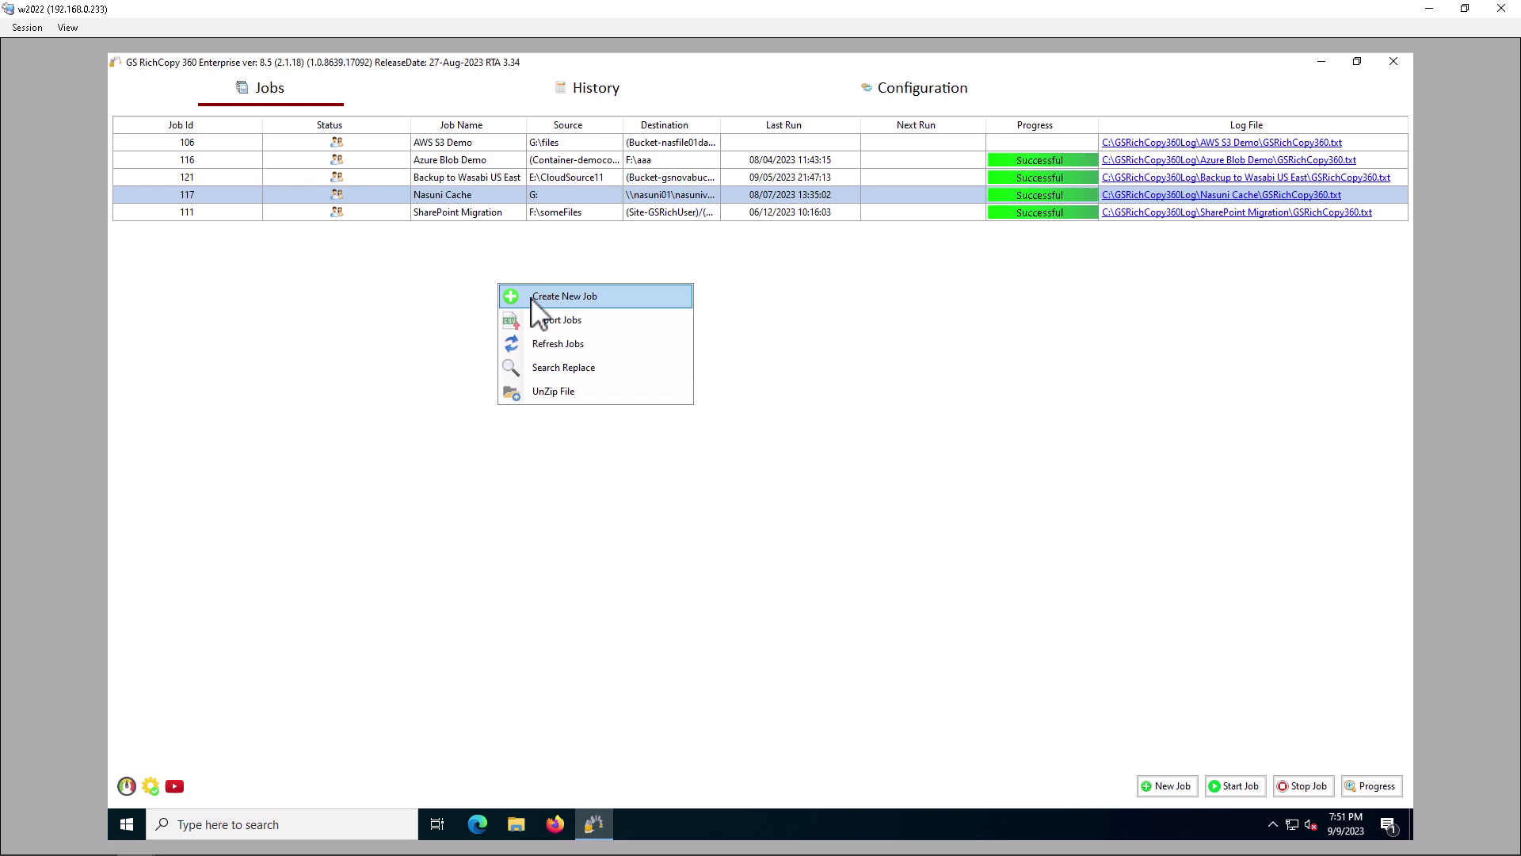
click(531, 301)
click(649, 492)
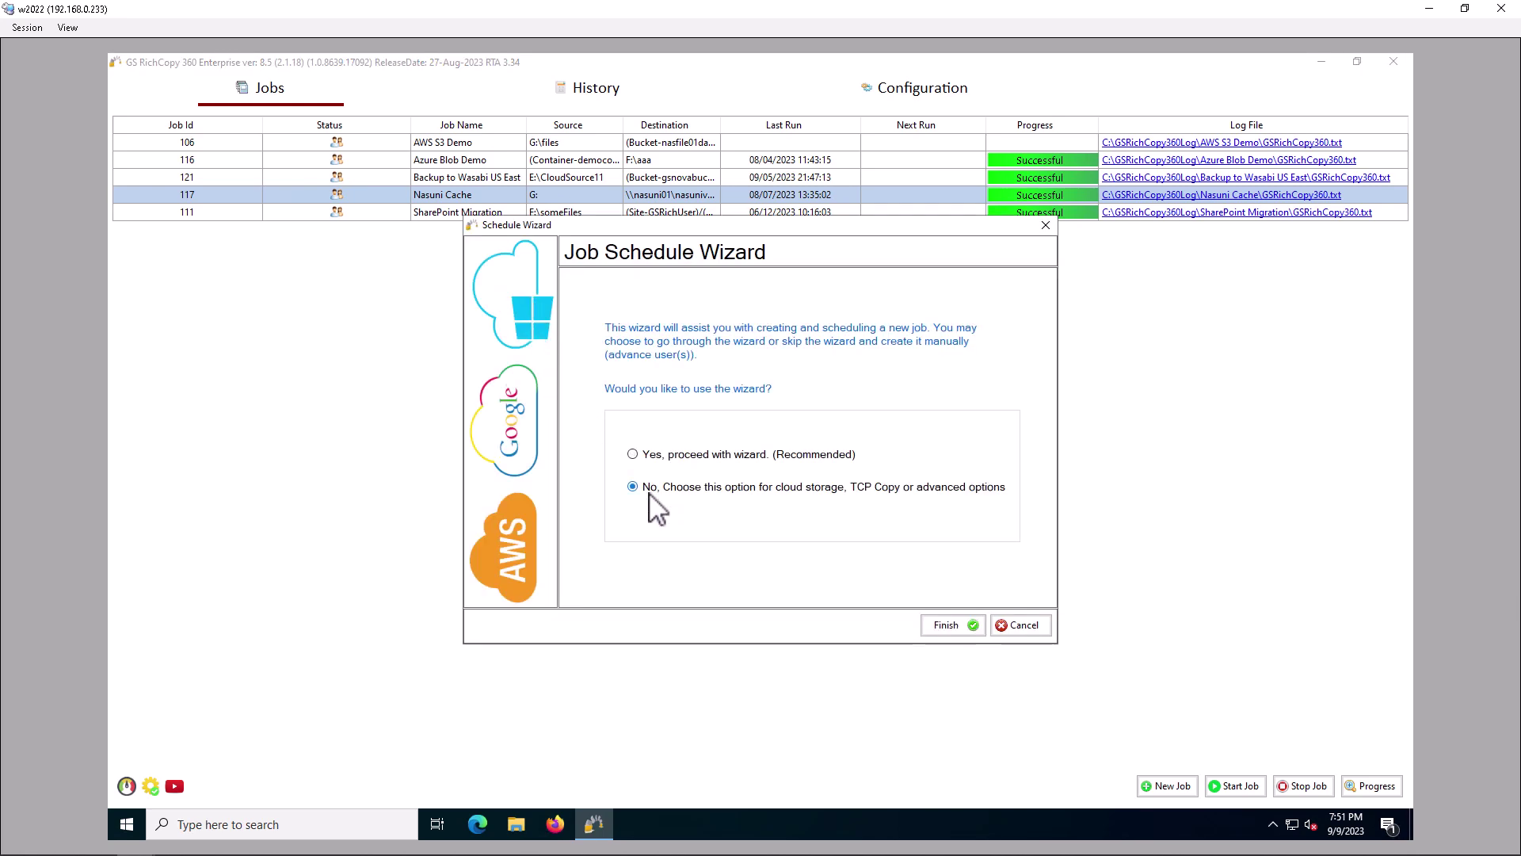
click(952, 627)
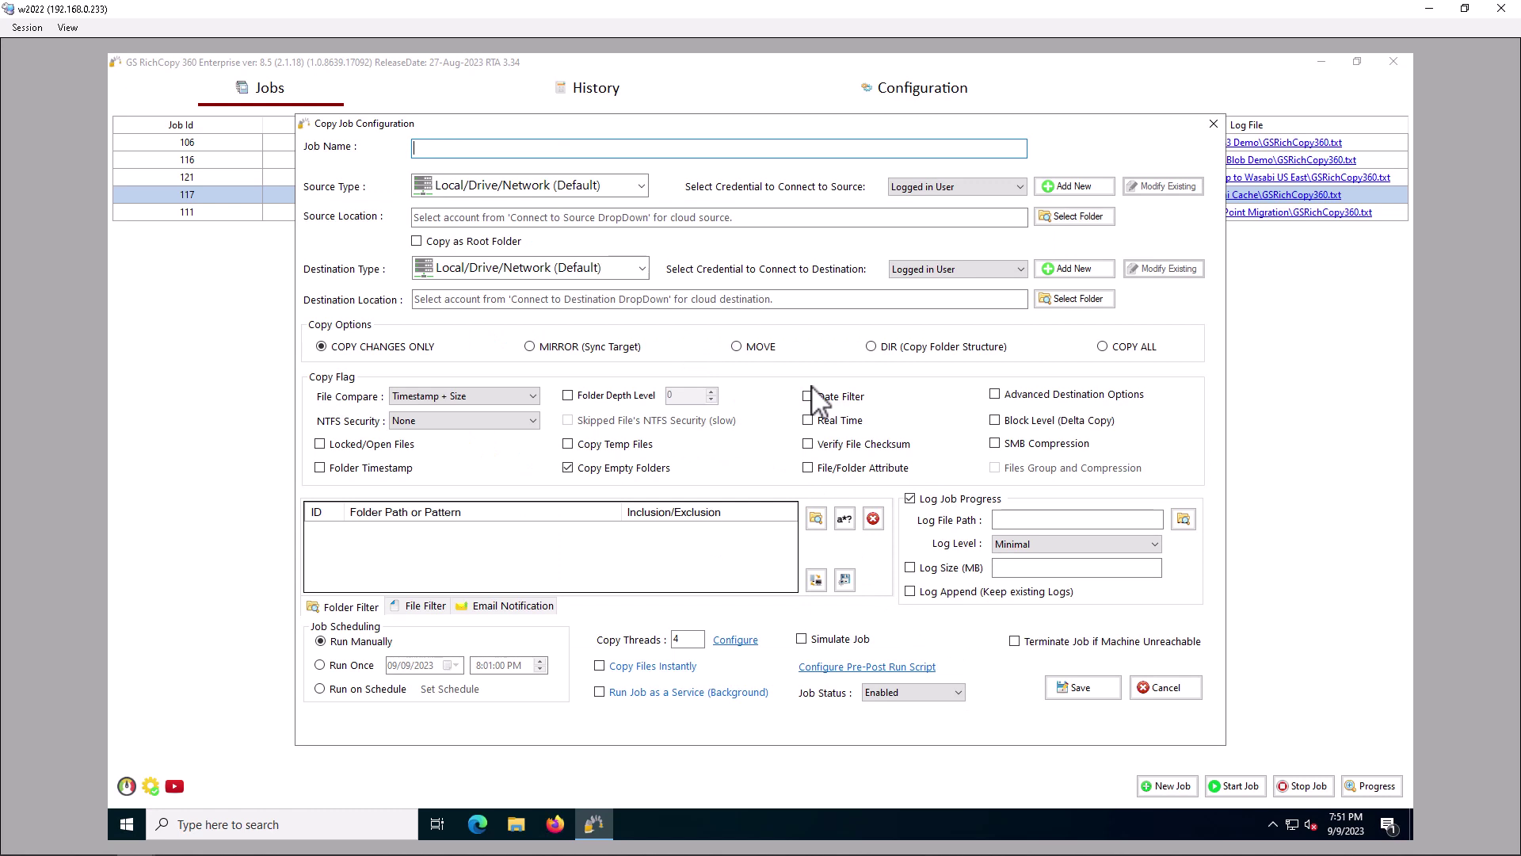
text(Dem)
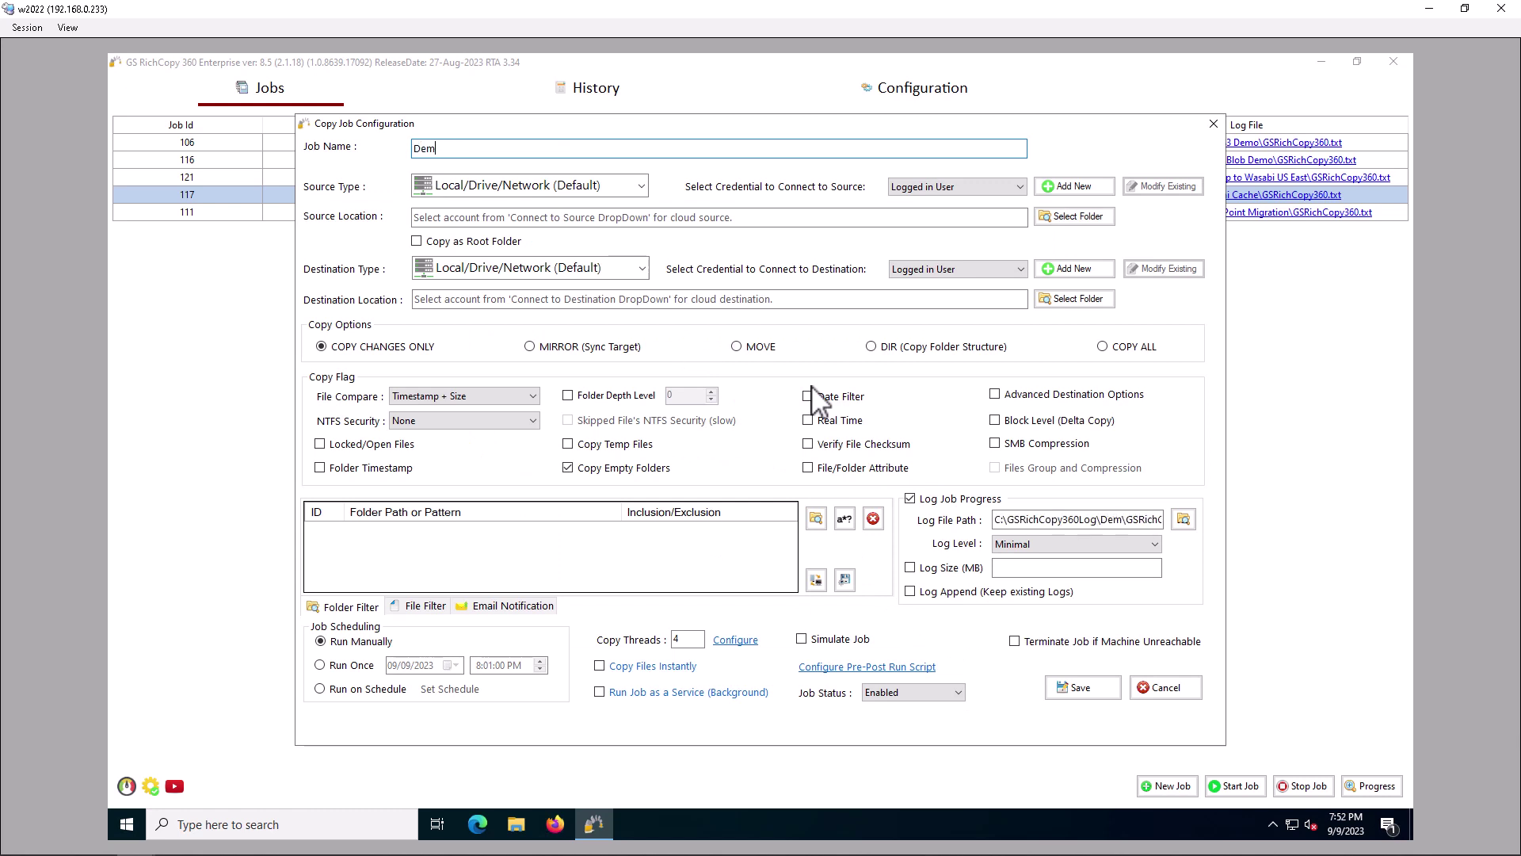
text(o Copy to Nasuni)
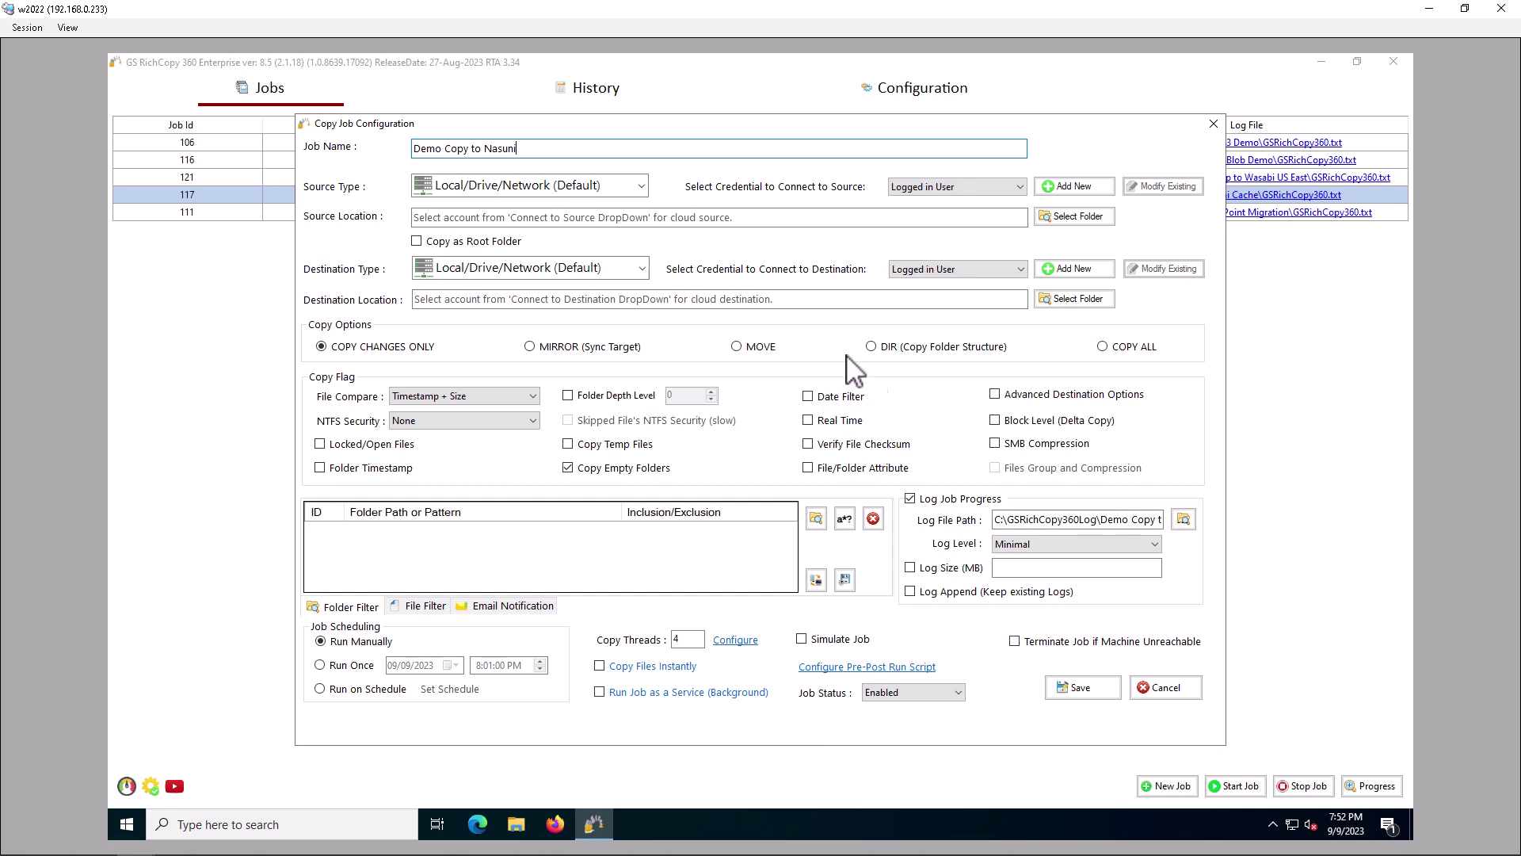
Set source g:\data\Accounting, copied as a root folder, and destination \\nasuni01\share1
click(491, 187)
click(484, 191)
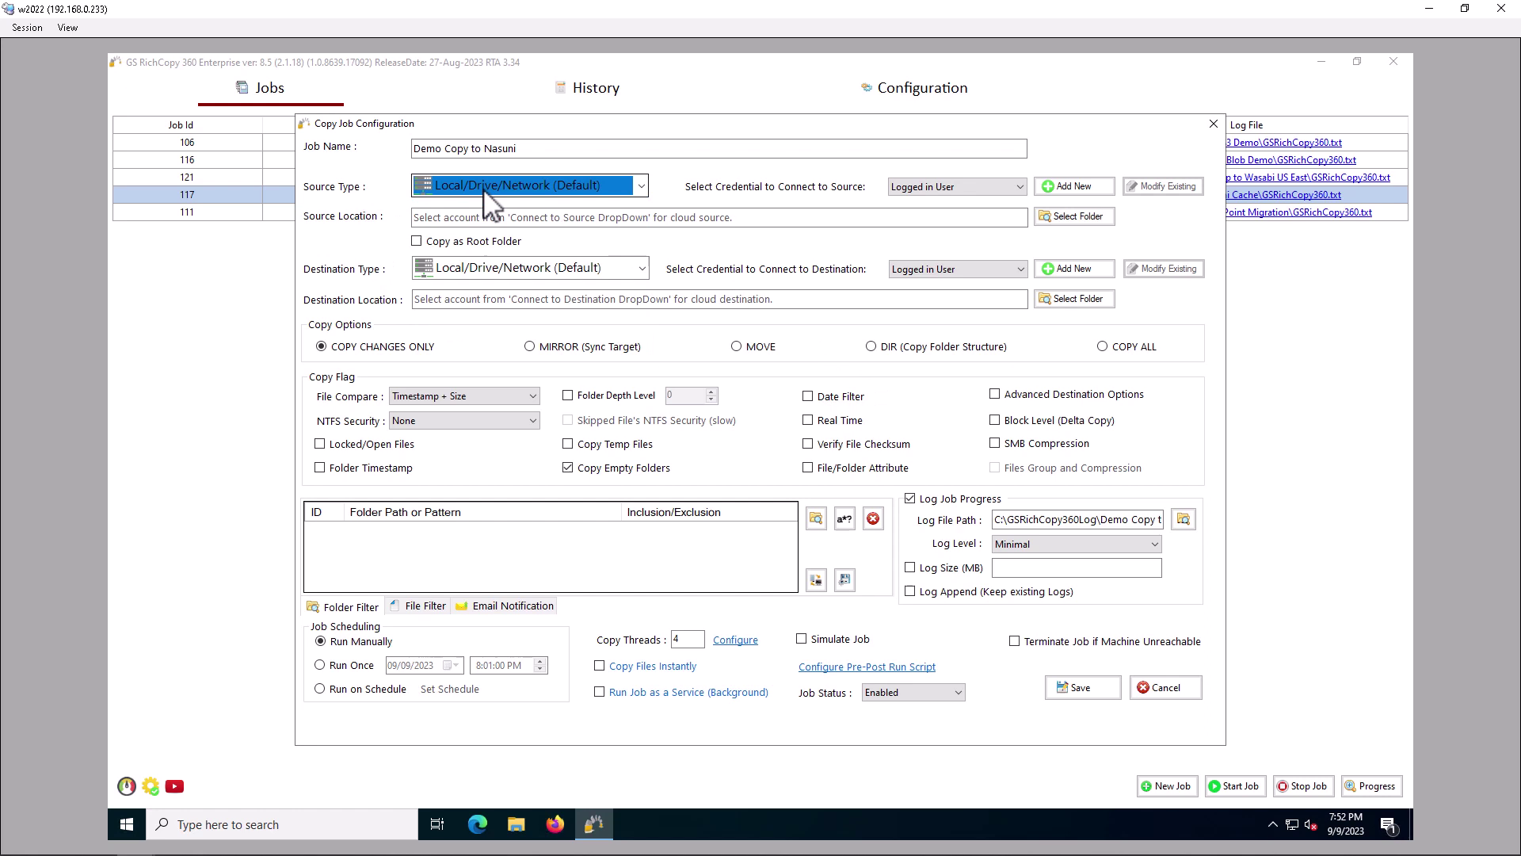
click(494, 219)
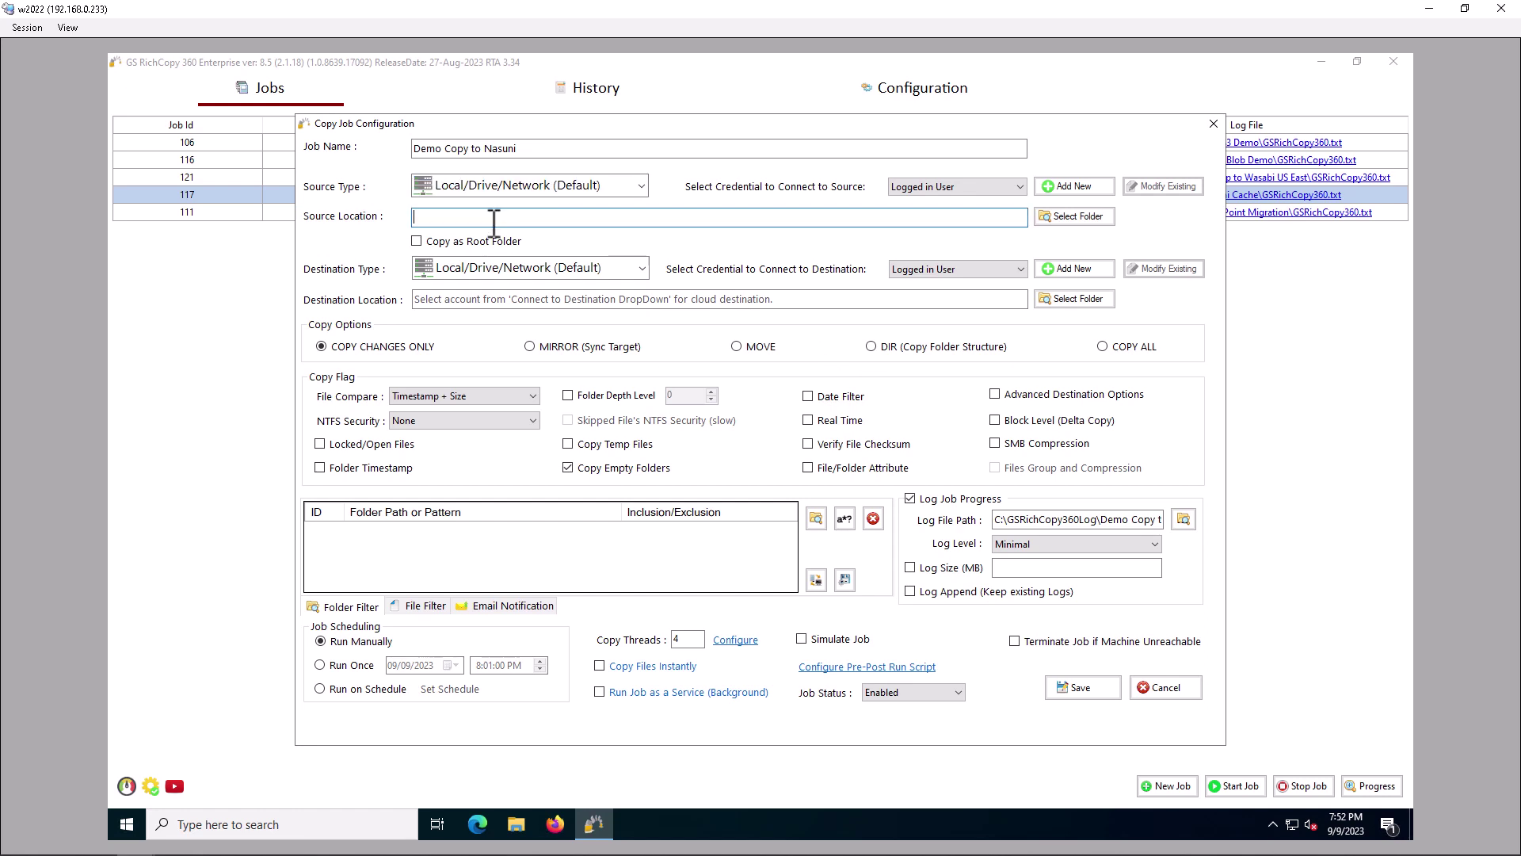
text(g:\data\Accounting)
click(416, 241)
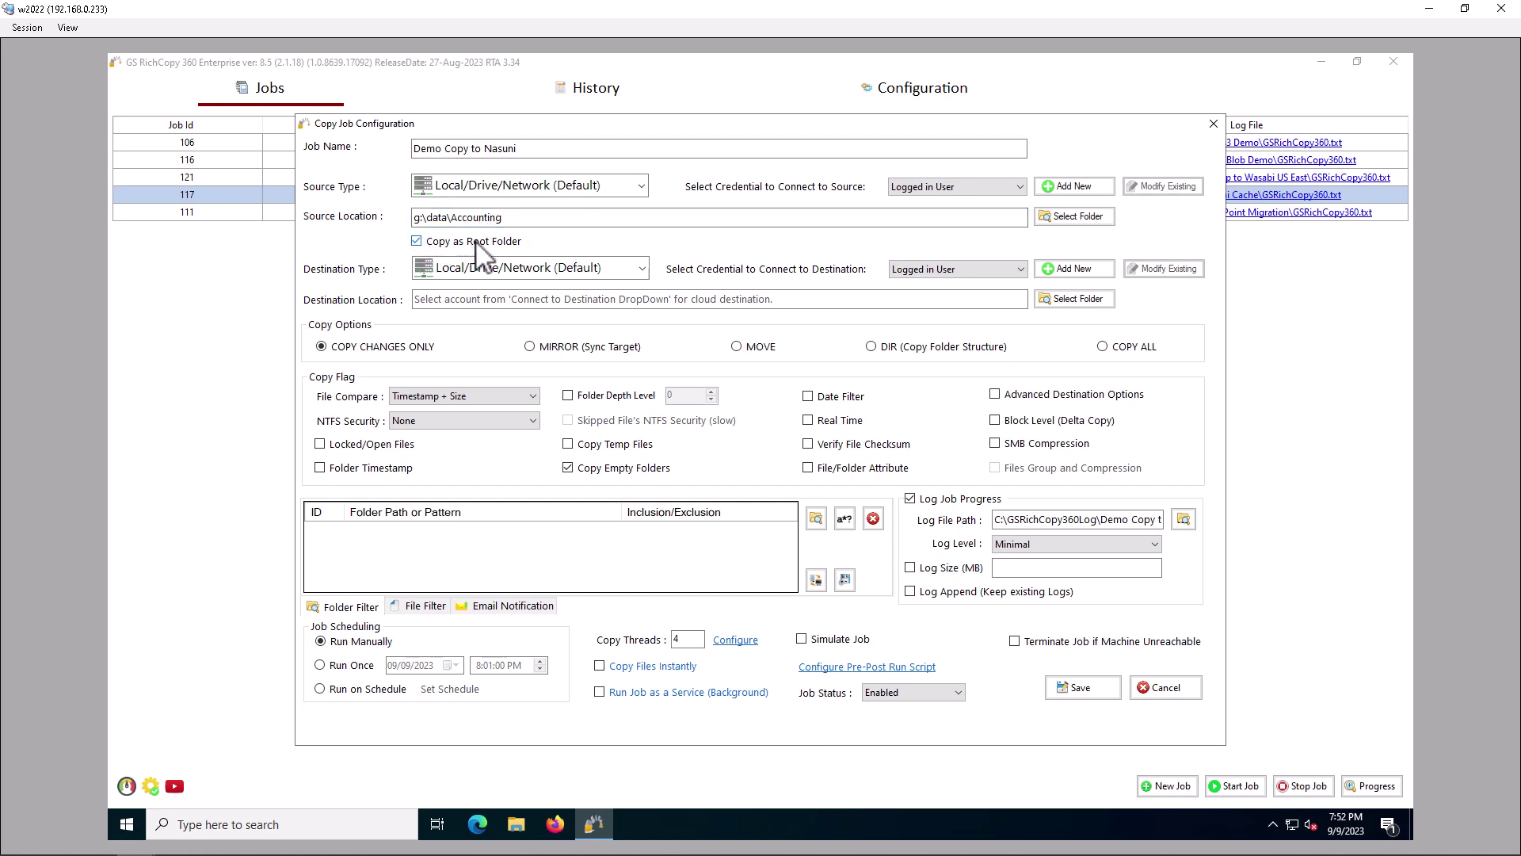
drag(507, 218, 452, 219)
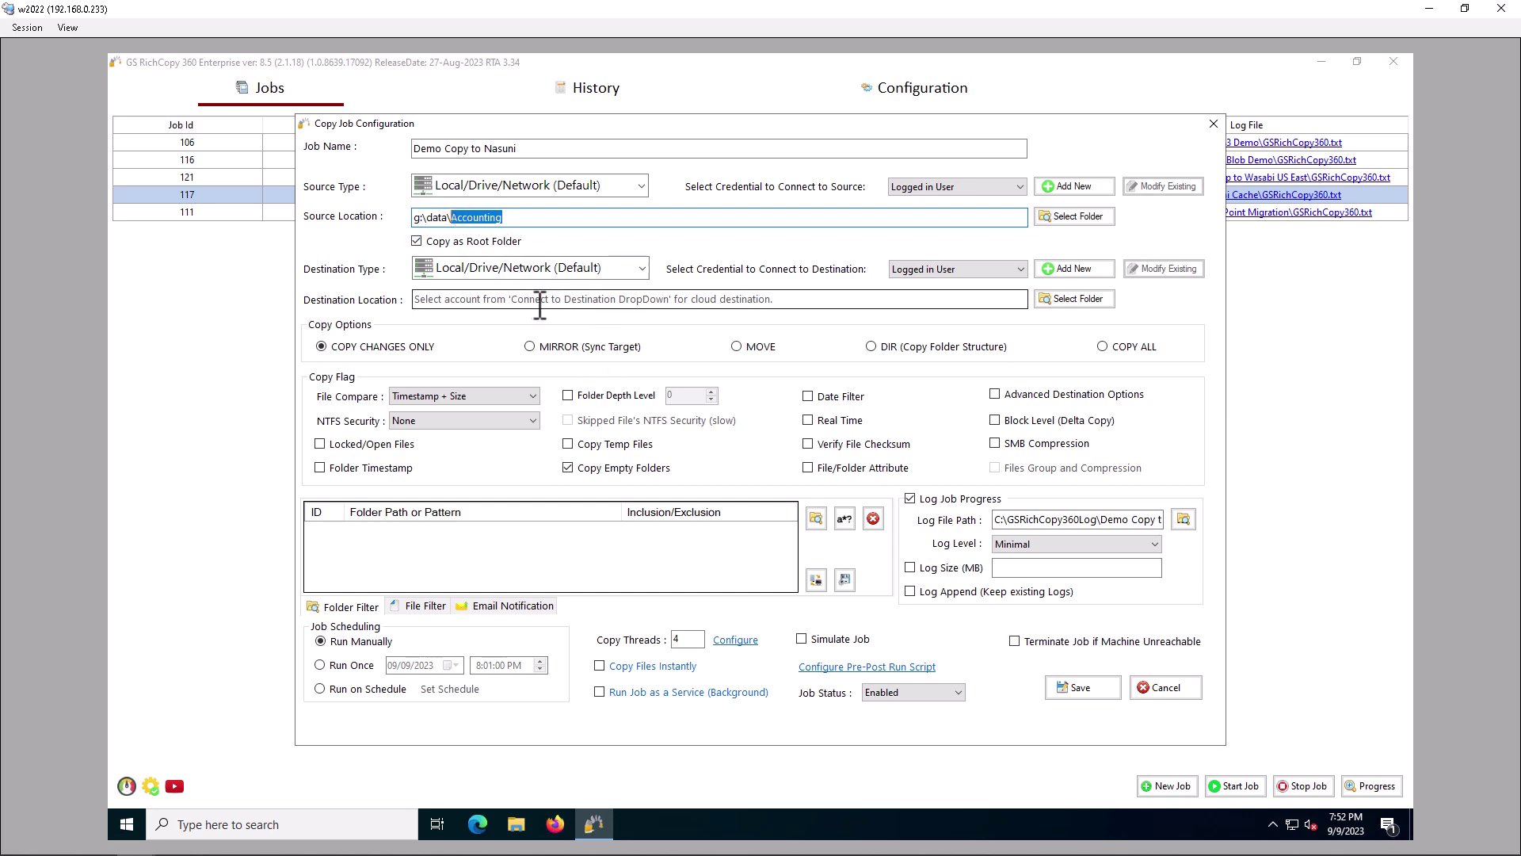
click(475, 301)
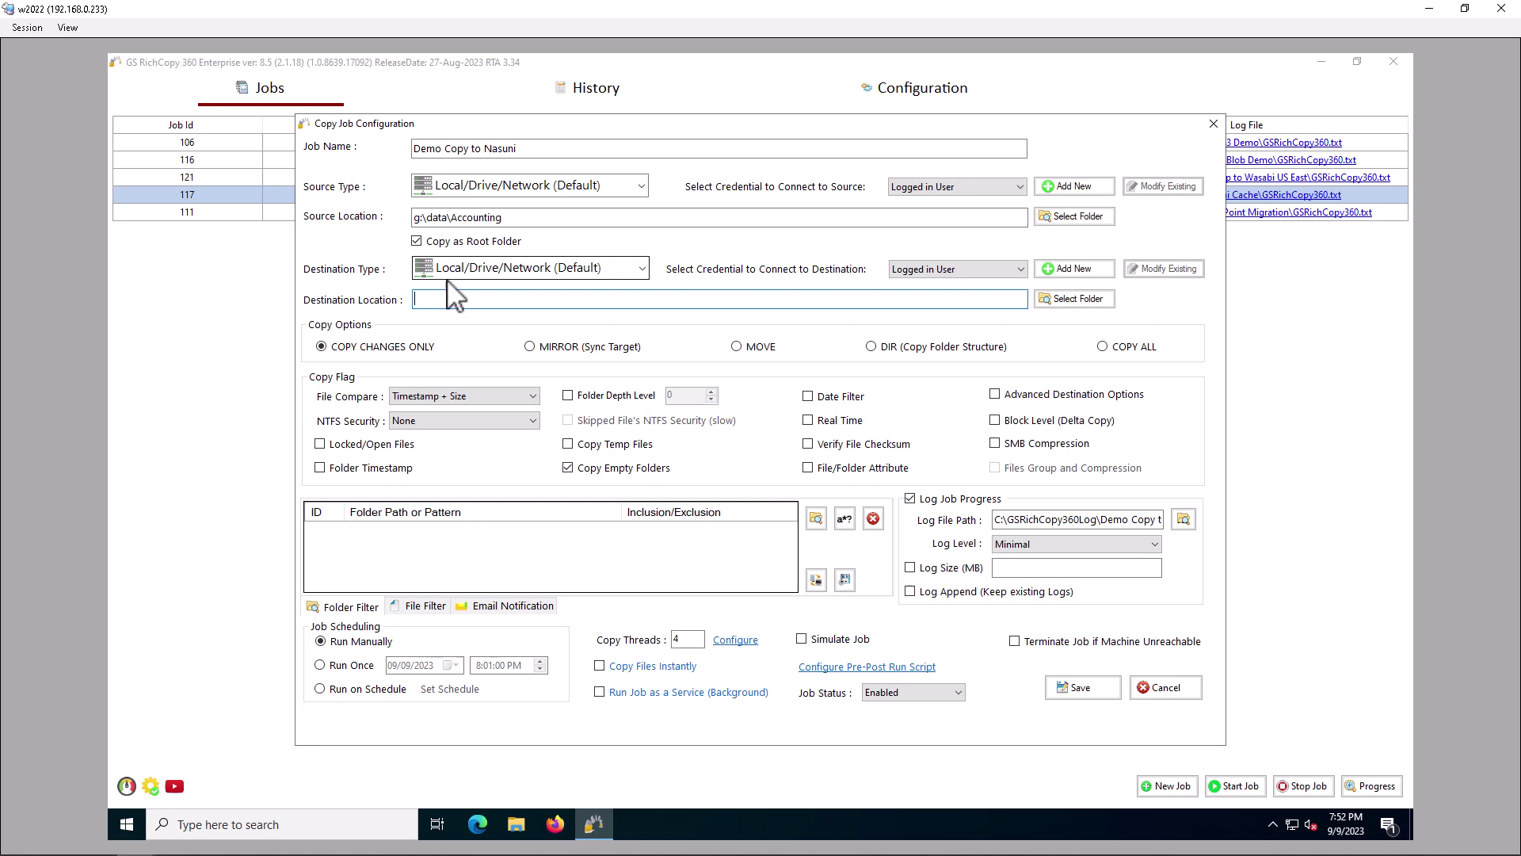
text(\\nasuni01)
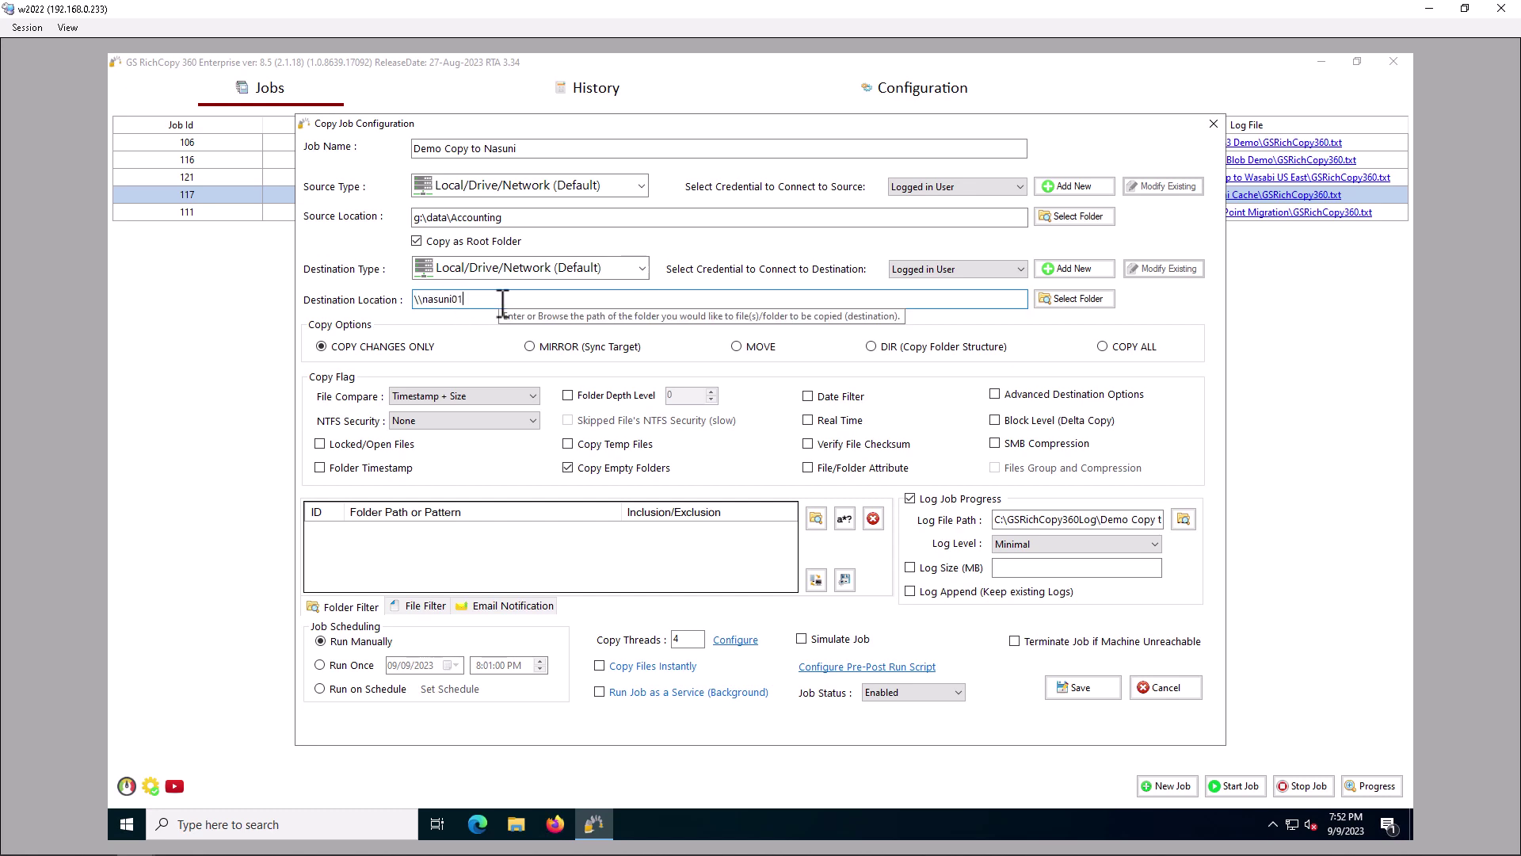
text(\share1)
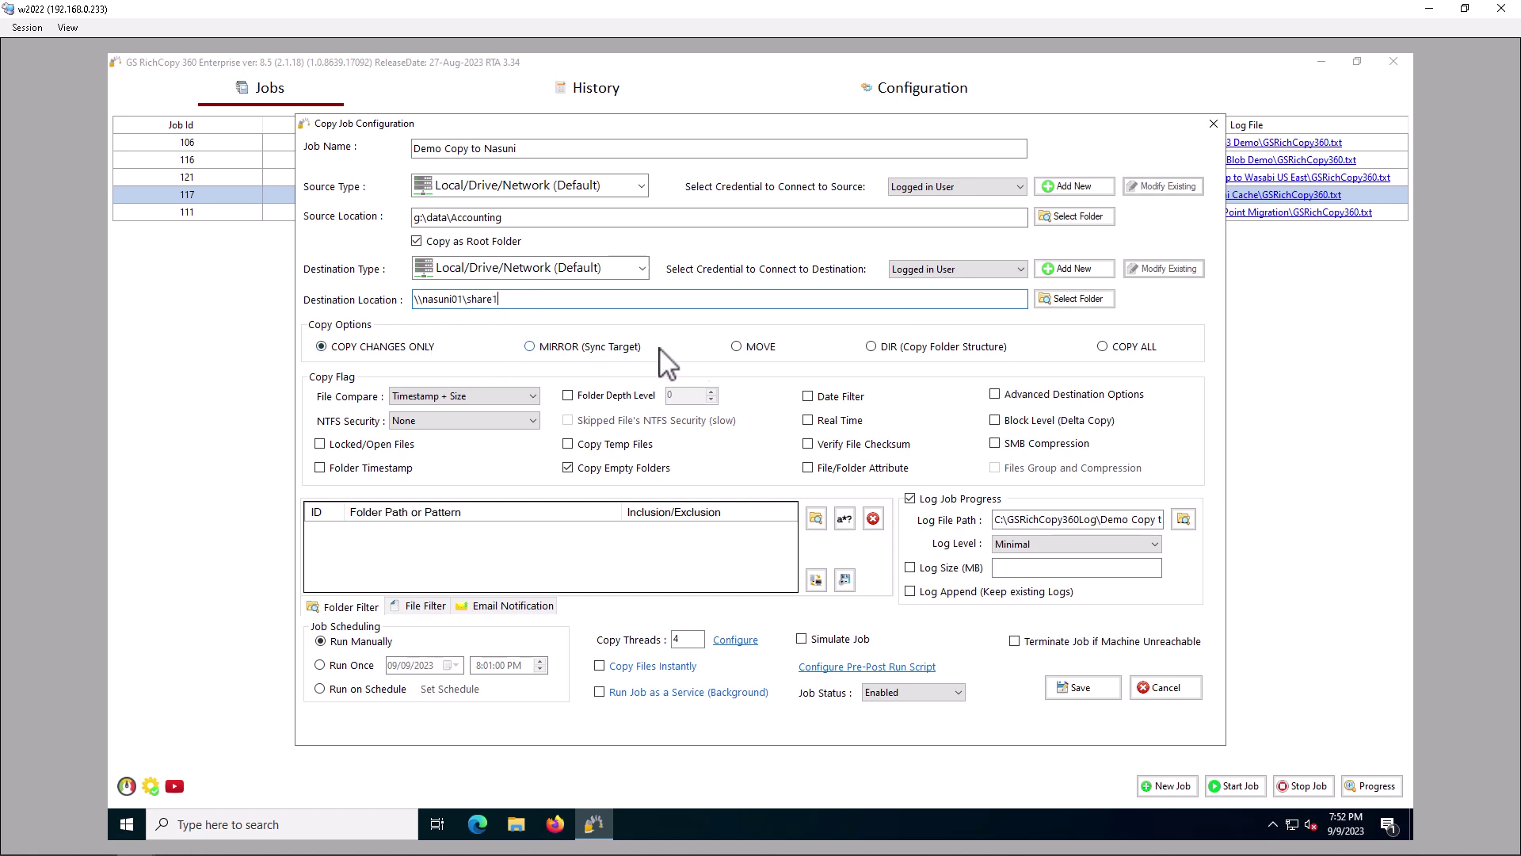
Use MIRROR mode, copy NTFS security for files and folders, locked files, folder timestamps and attributes
click(530, 346)
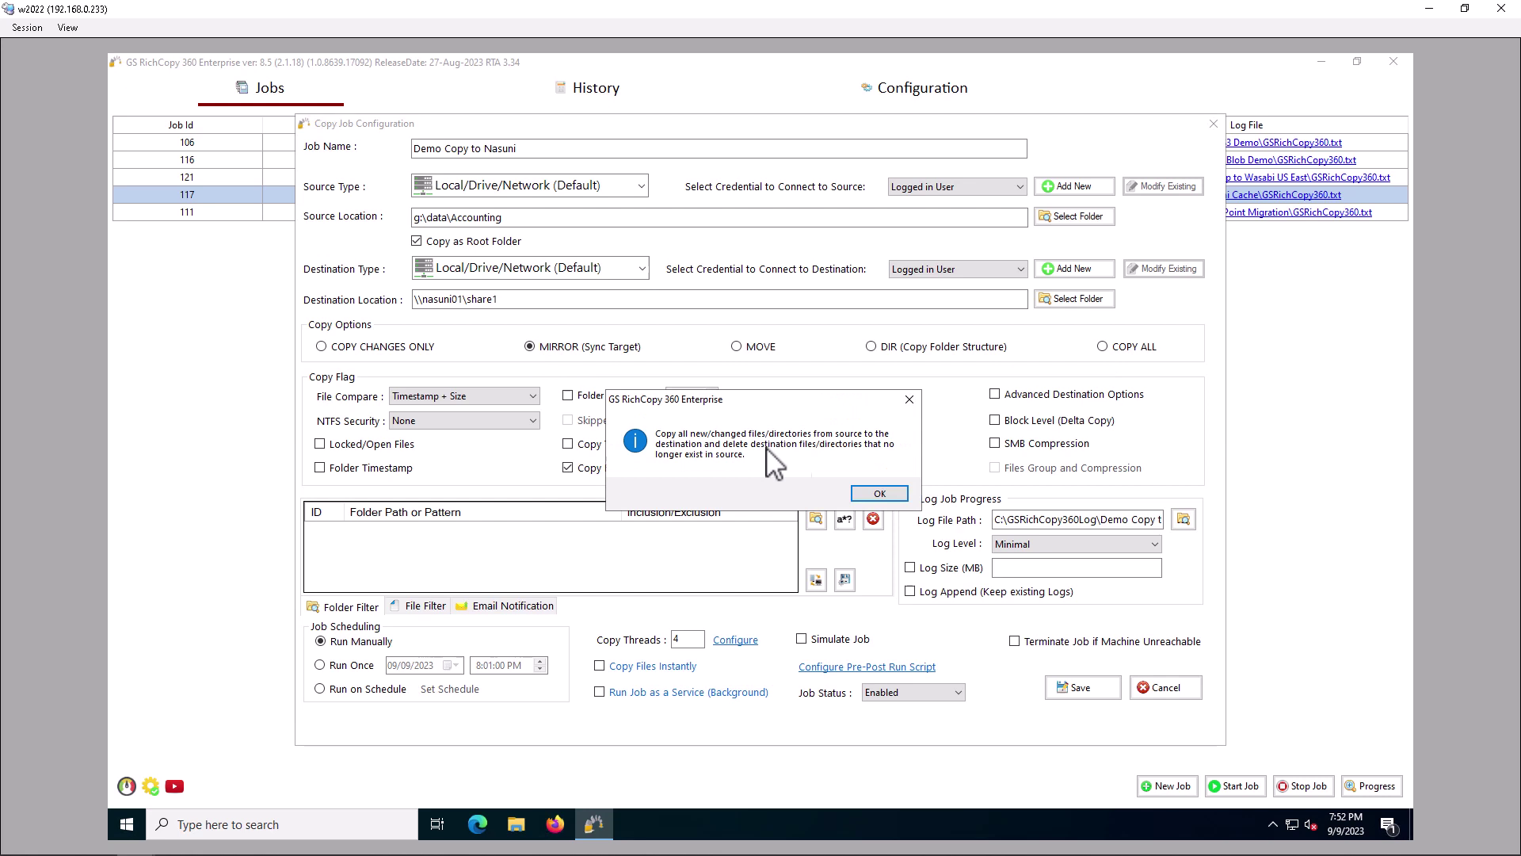
click(870, 492)
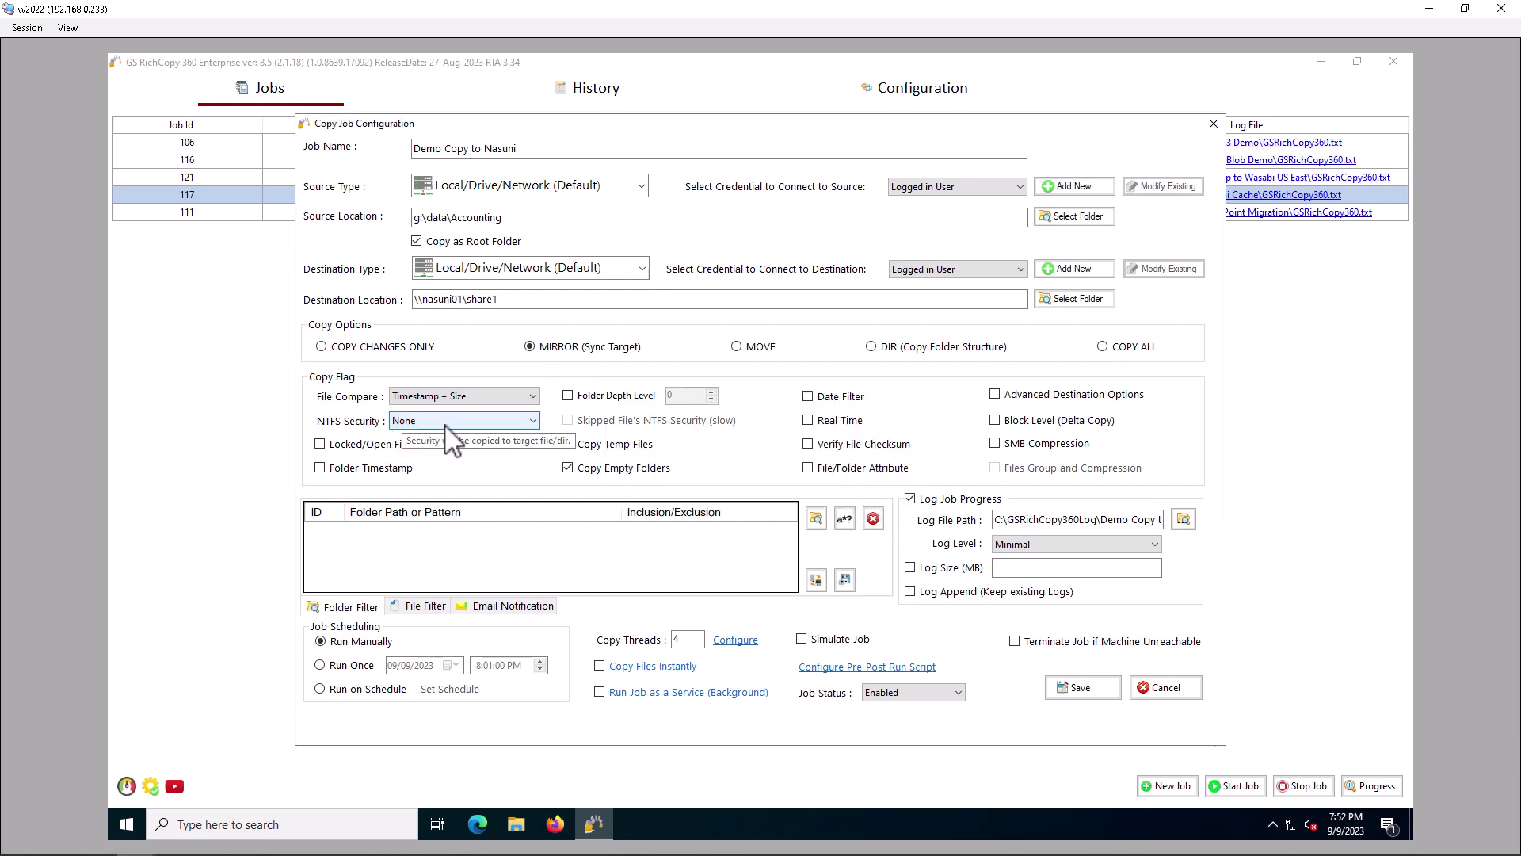
click(410, 421)
click(448, 448)
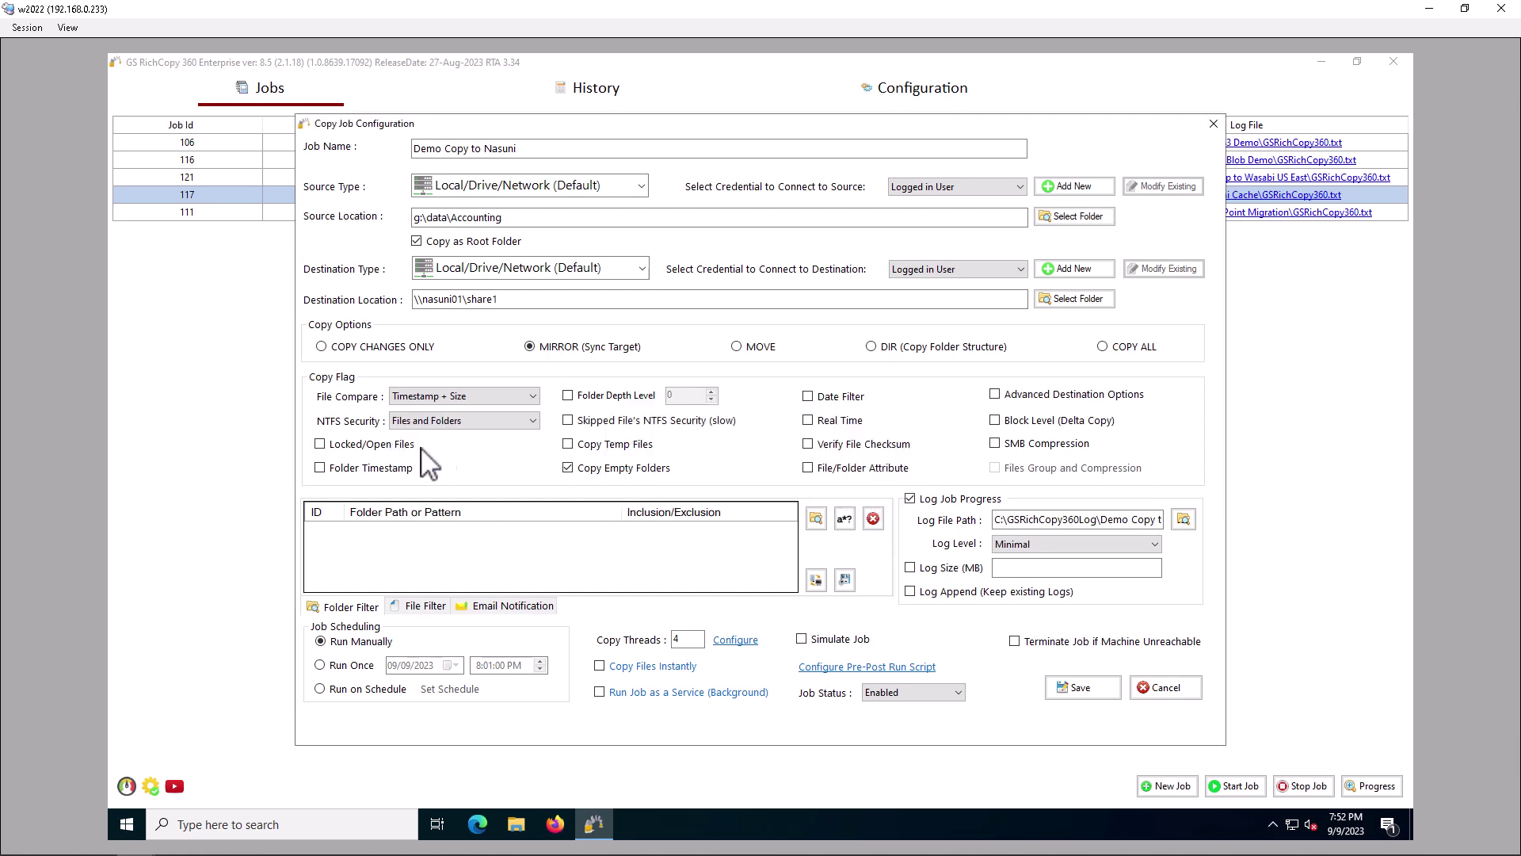
click(352, 445)
click(343, 469)
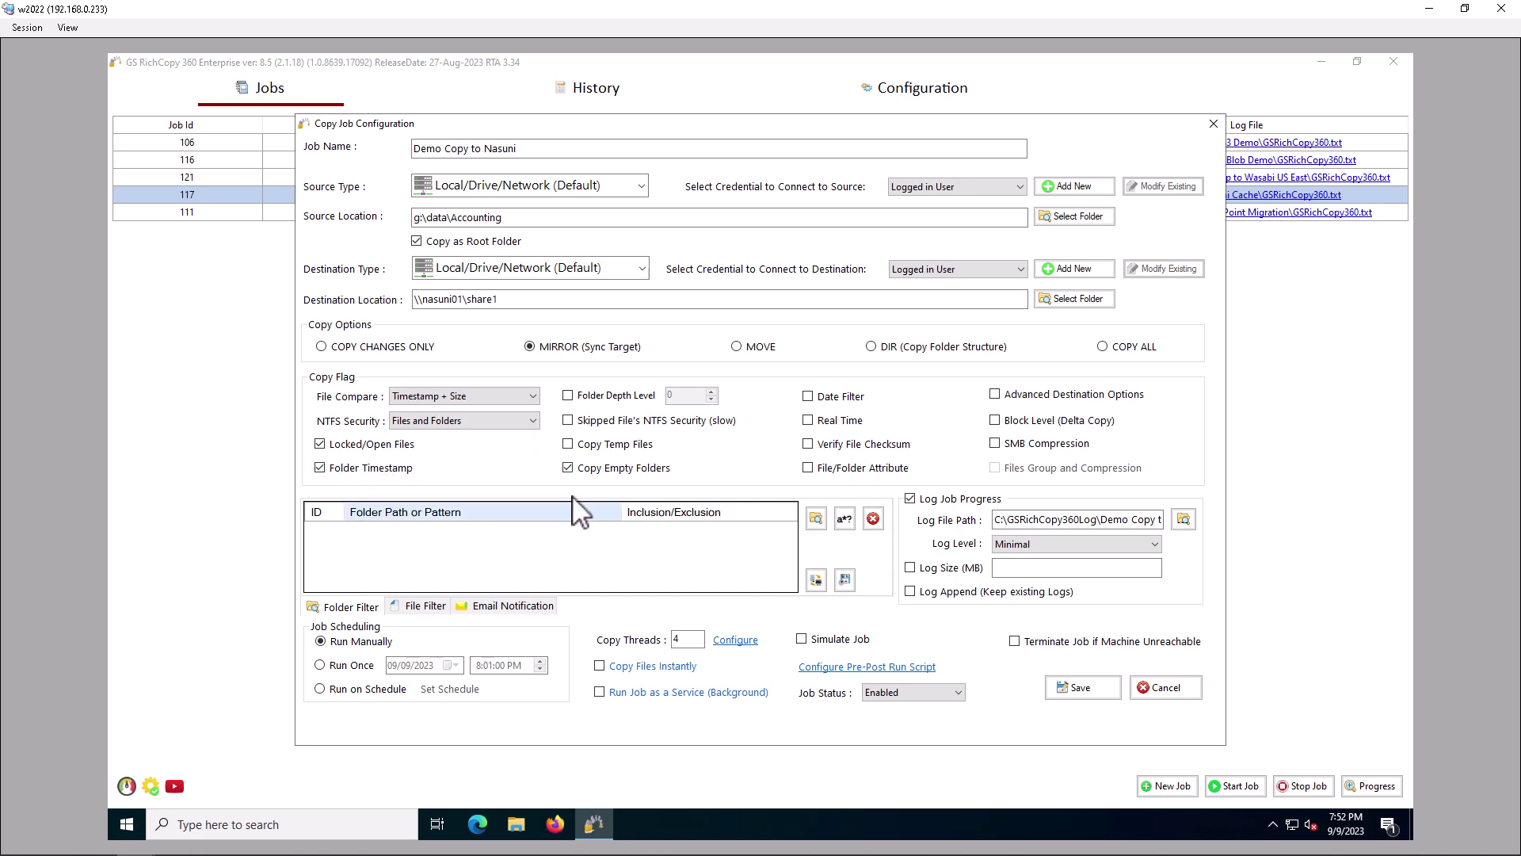
click(834, 470)
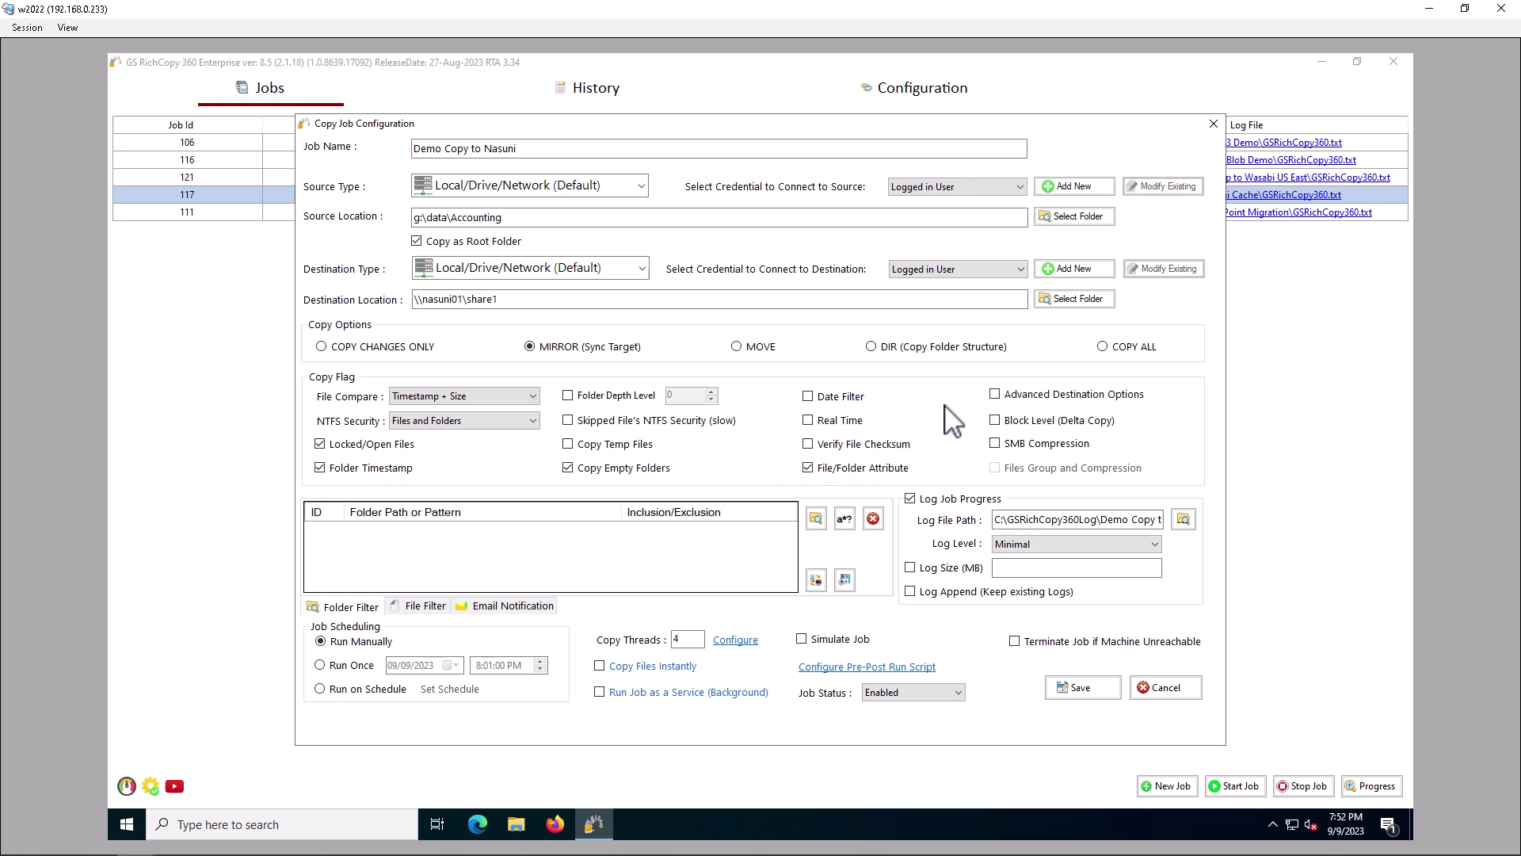
Enable destination space awareness so the job pauses when free space drops below 50 GB
click(995, 394)
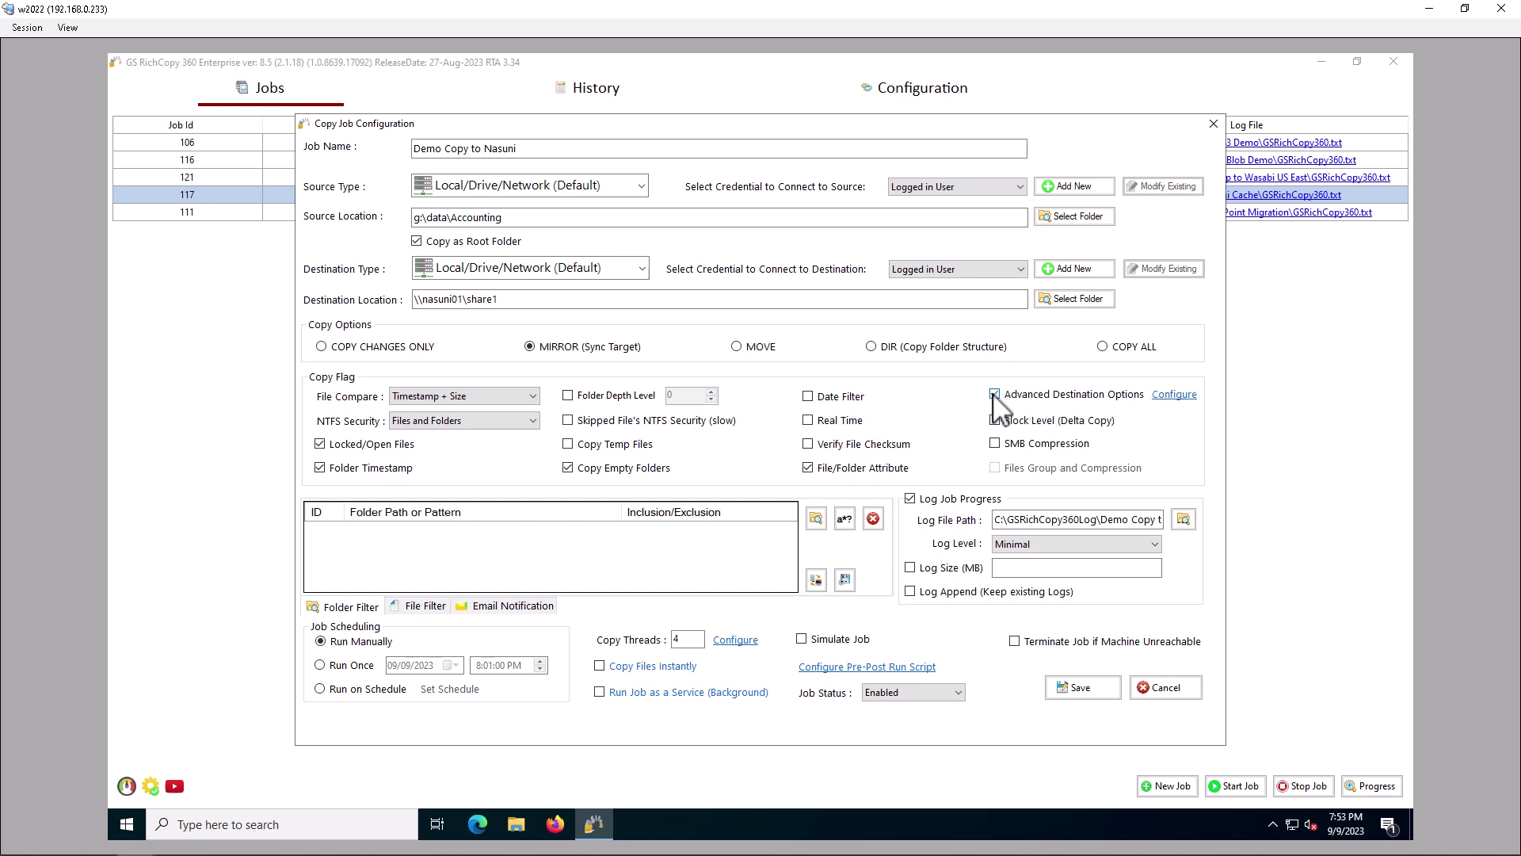
click(1174, 396)
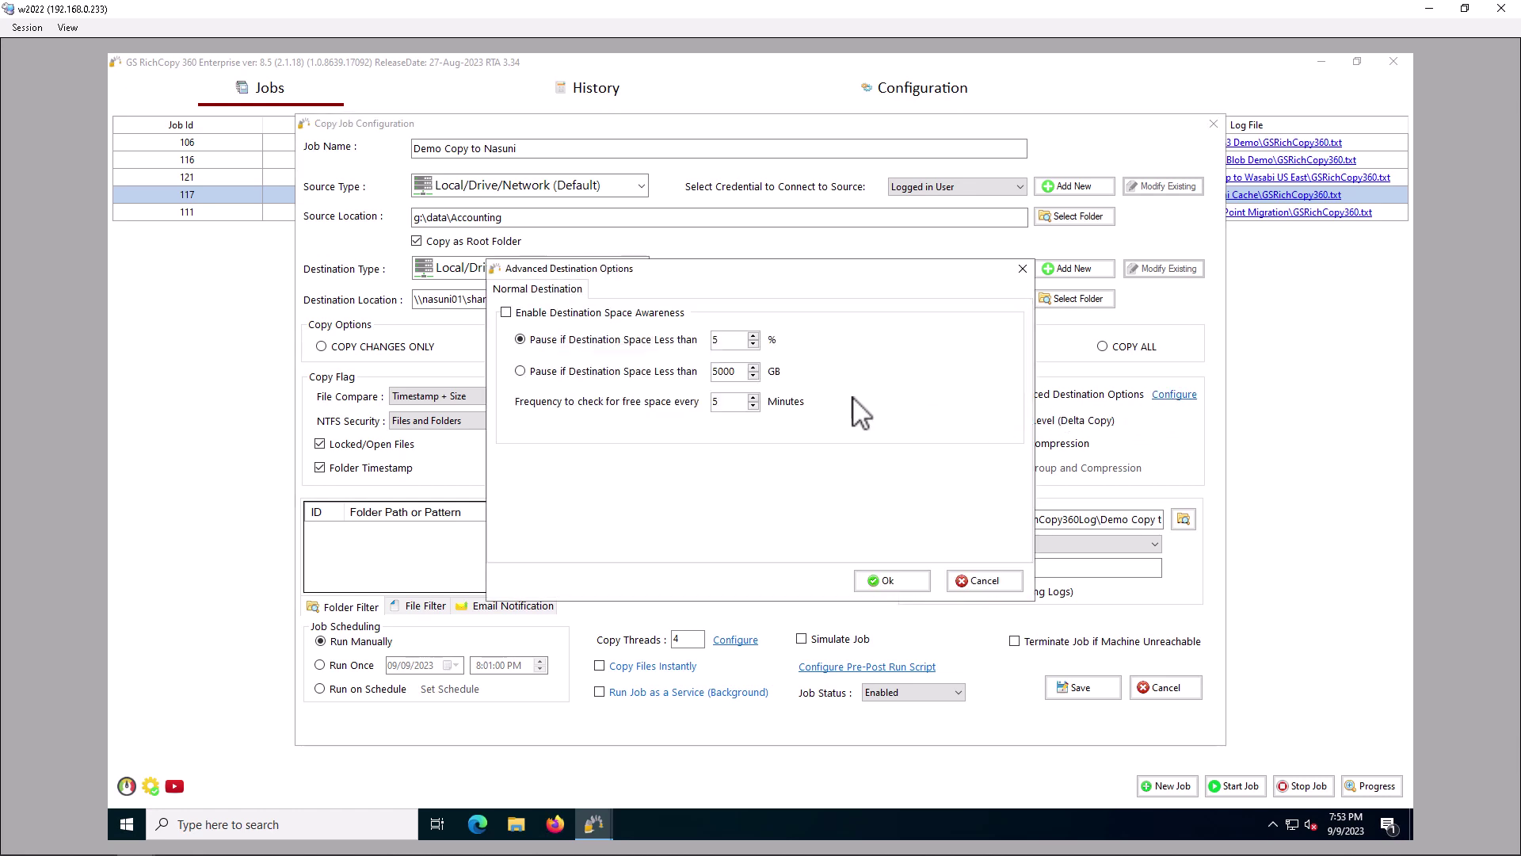
click(506, 313)
double_click(723, 341)
click(525, 373)
drag(736, 371, 688, 371)
text(50)
double_click(719, 370)
click(897, 581)
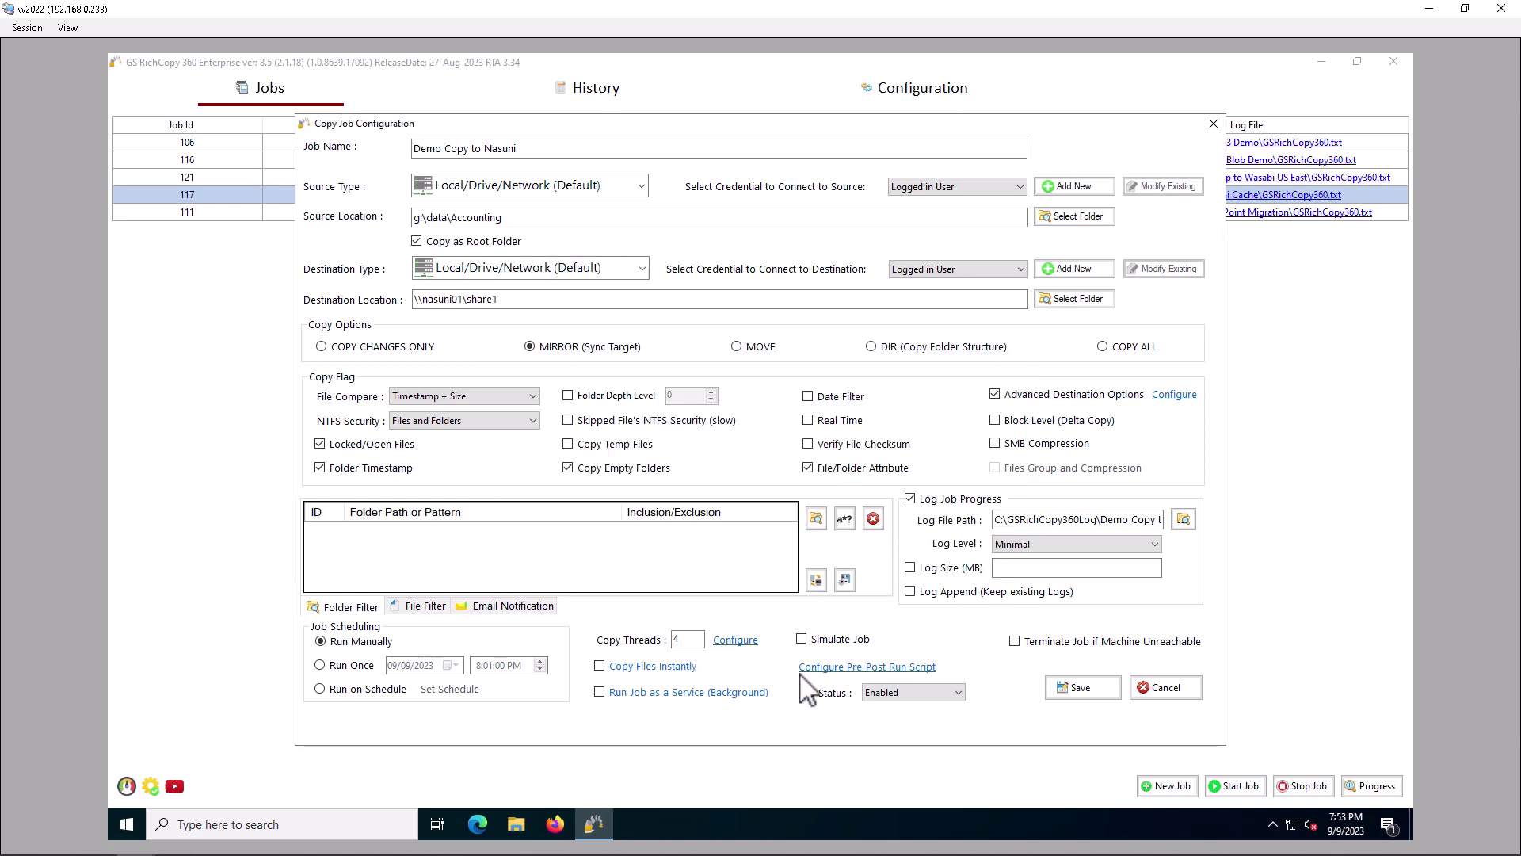
Leave Copy Files Instantly off and save the job as job 124
click(600, 665)
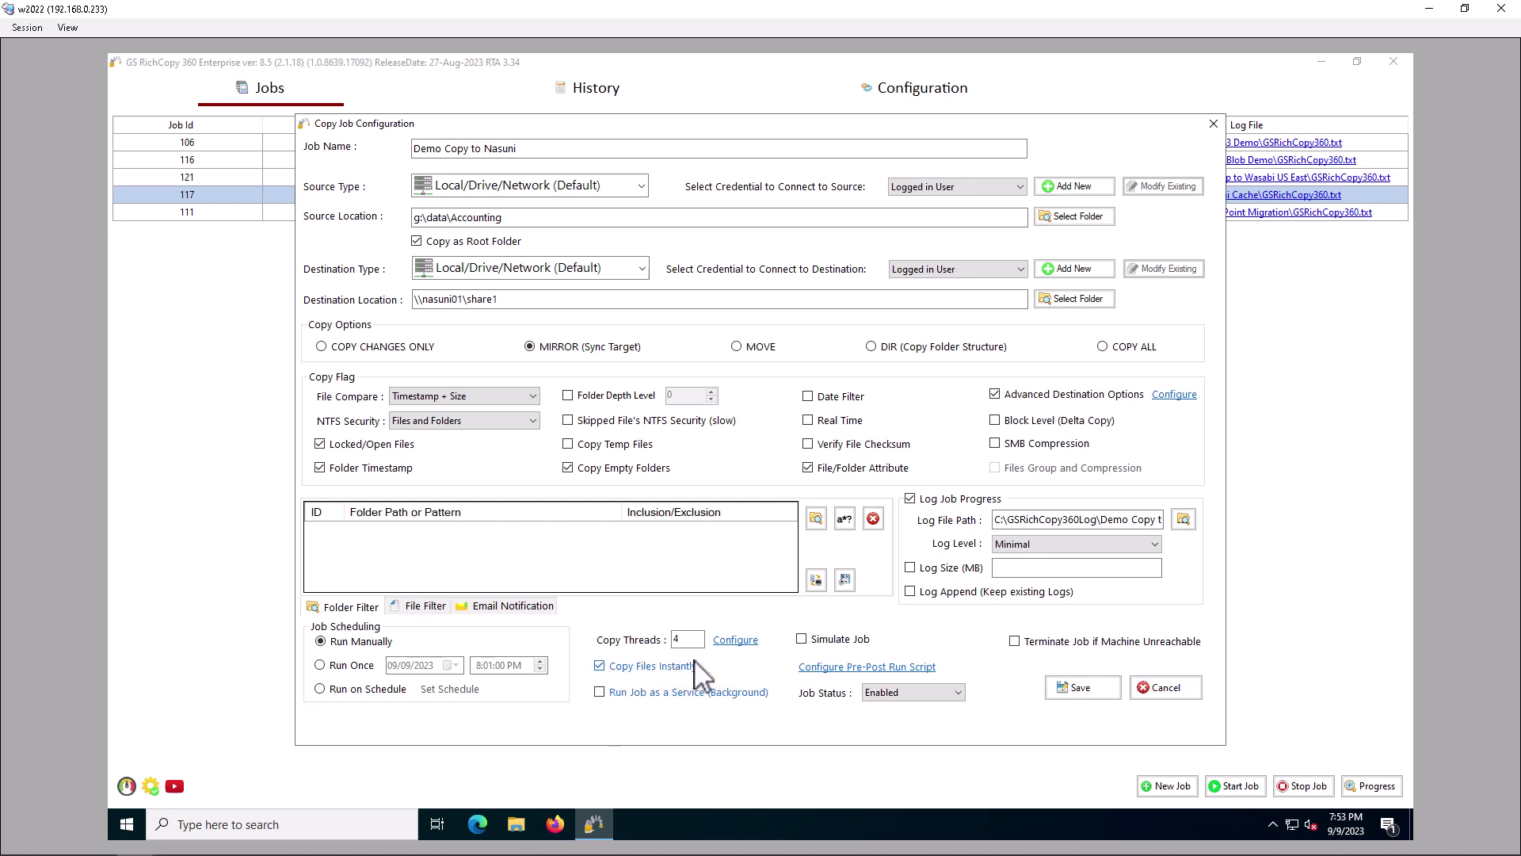
click(600, 666)
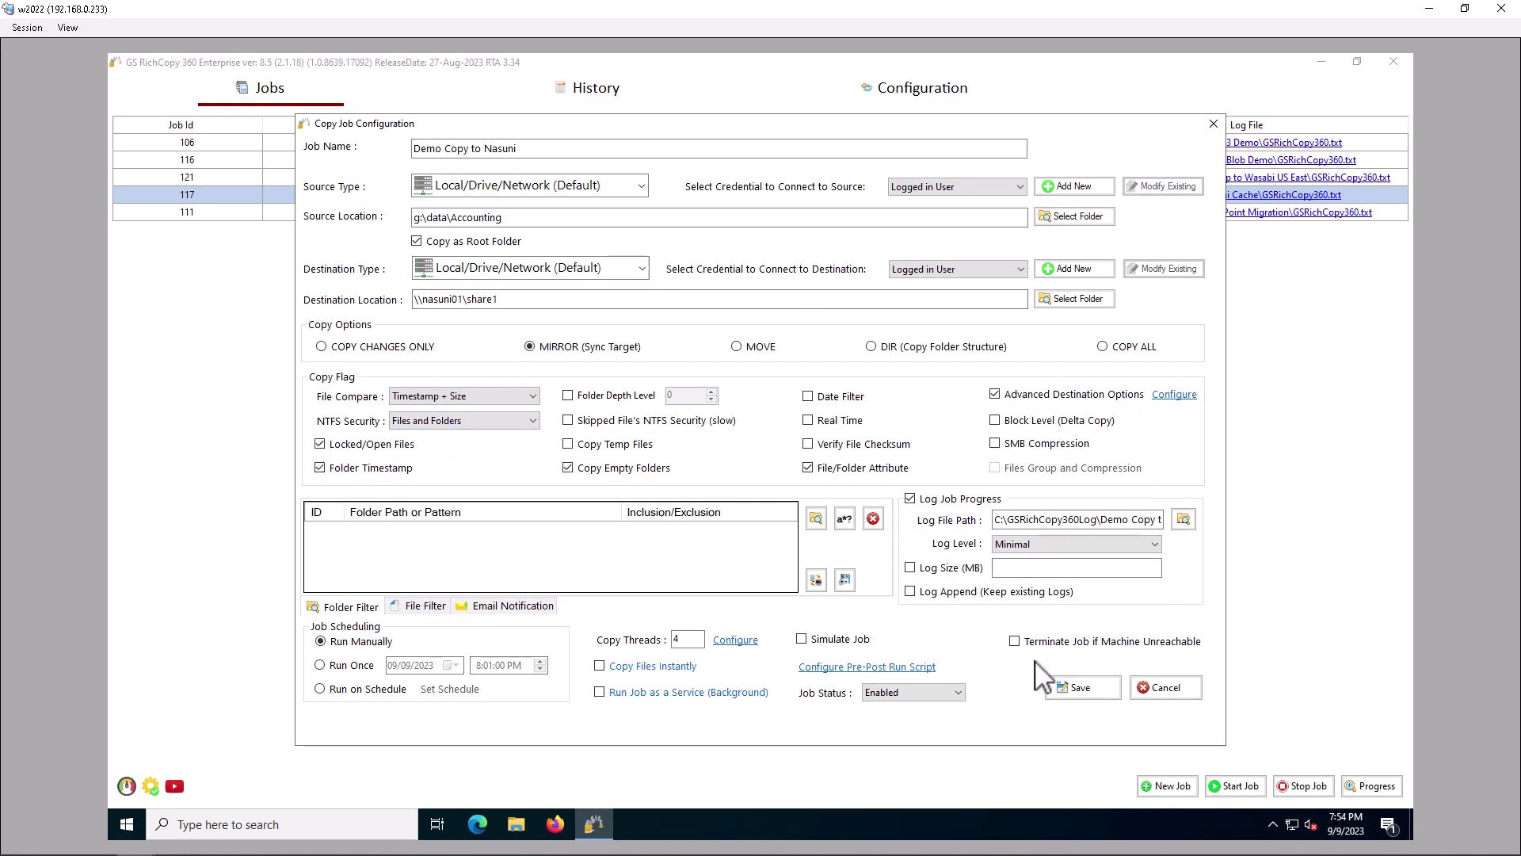
click(1070, 696)
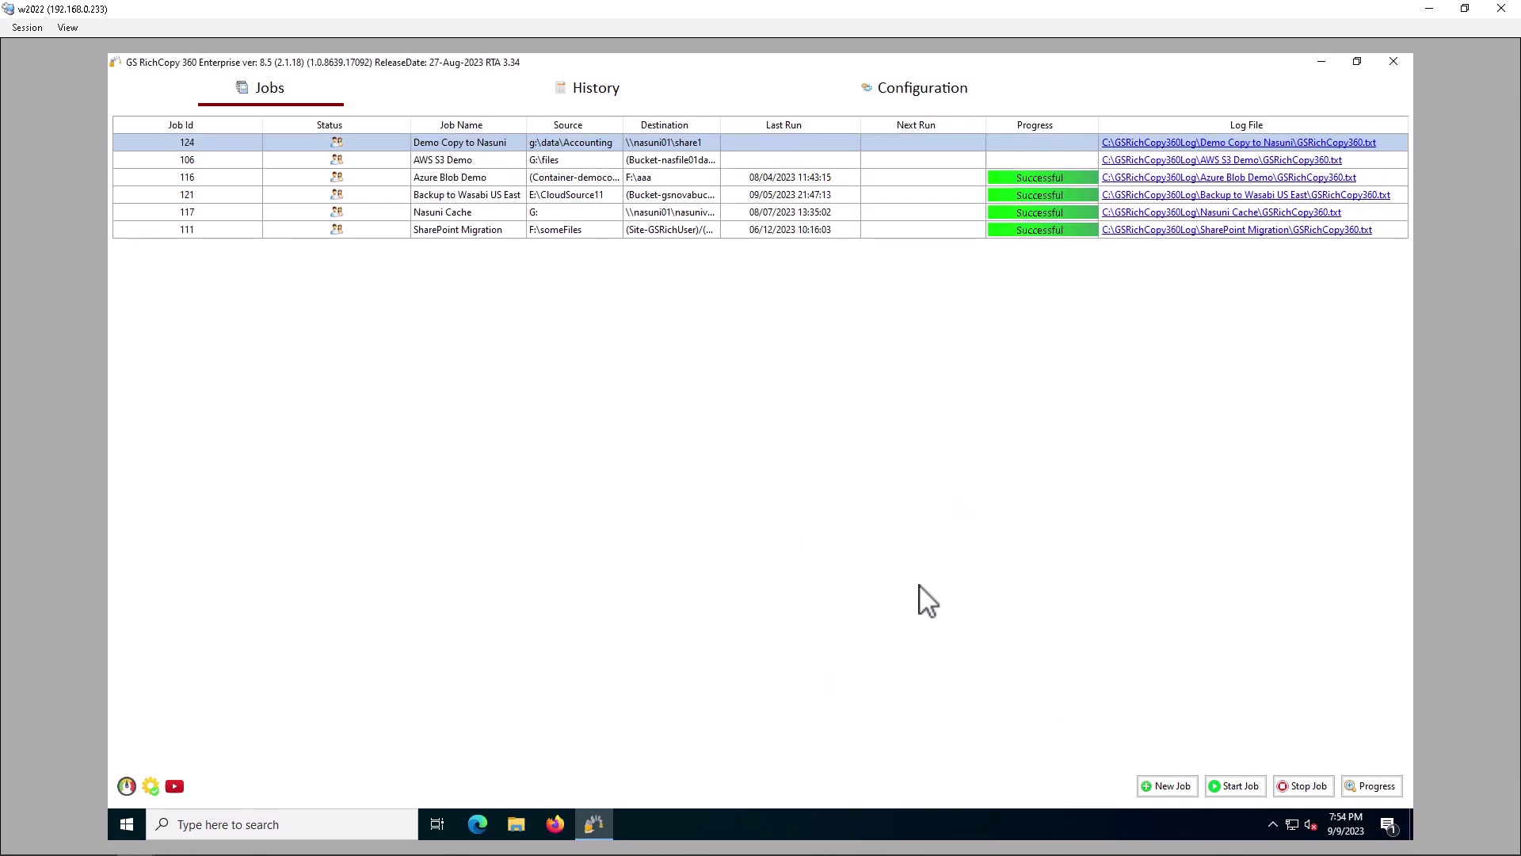
right_click(620, 146)
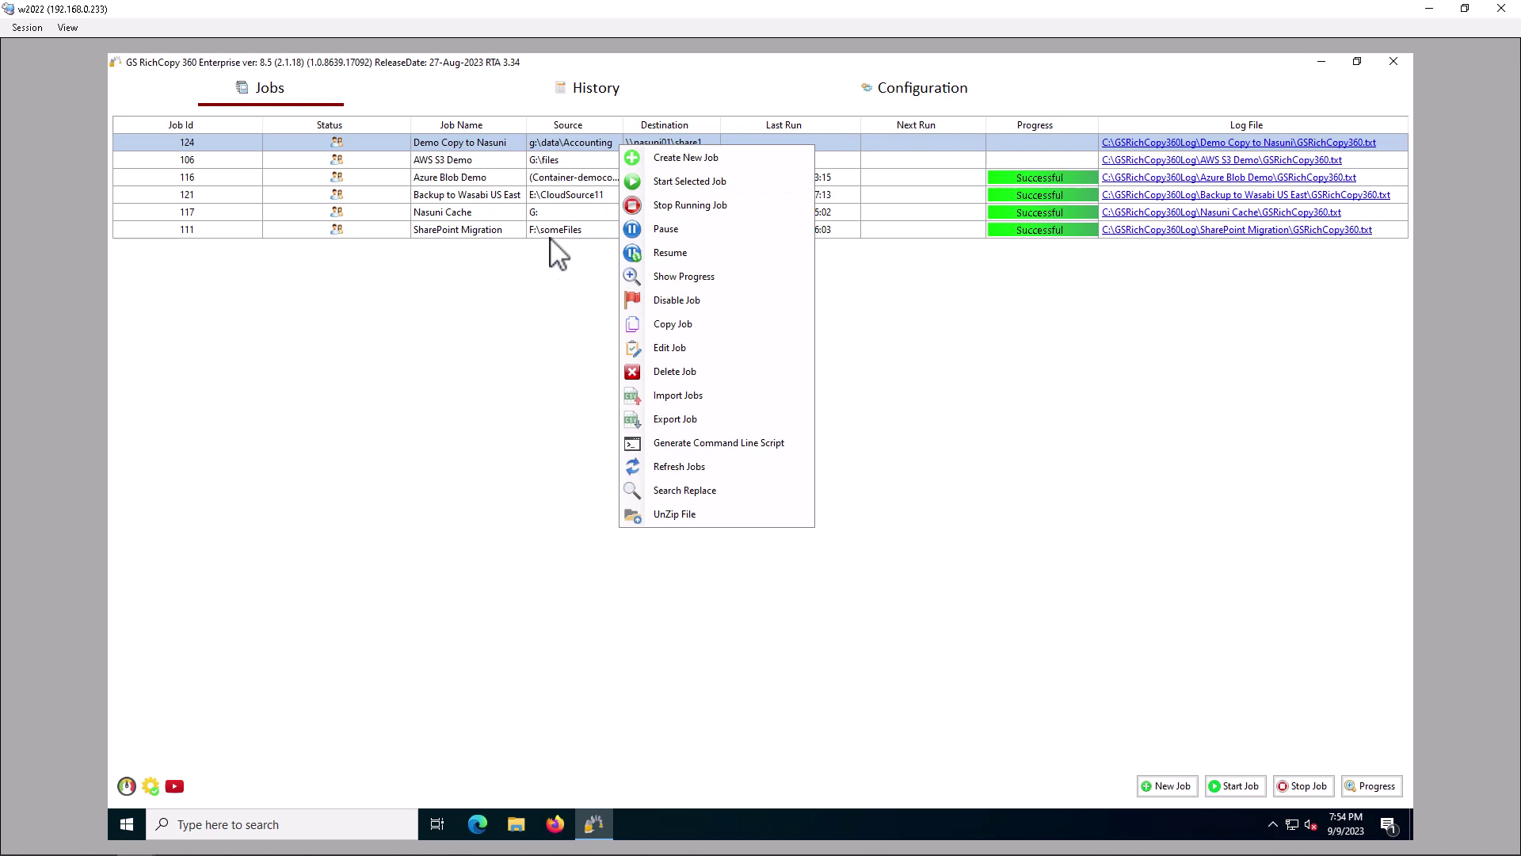
click(529, 306)
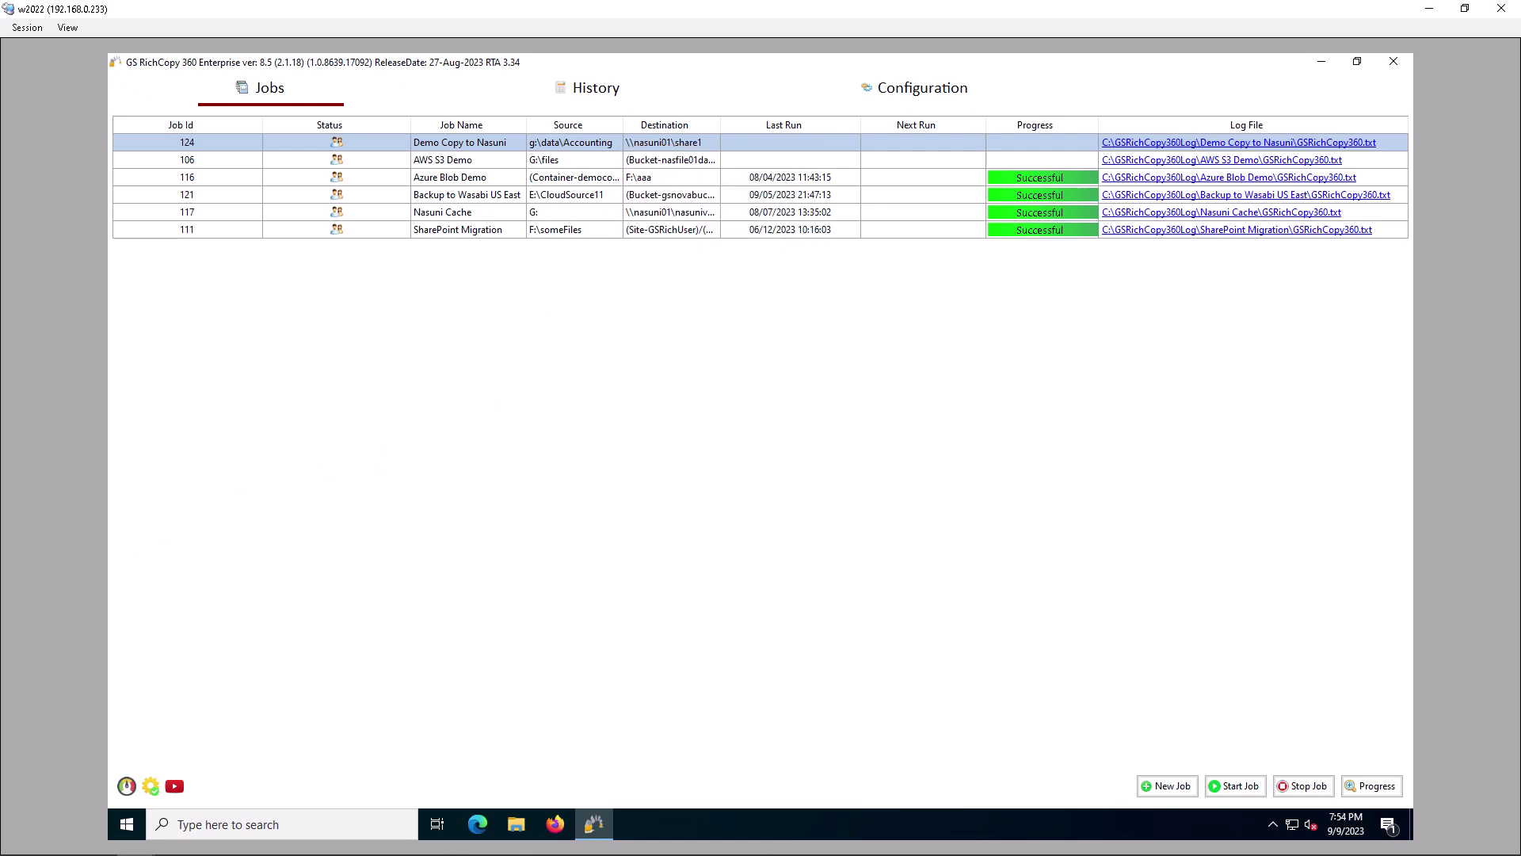
Switch to the Nasuni FIle Cache.gif image showing the job pausing and resuming
key(alt+Tab)
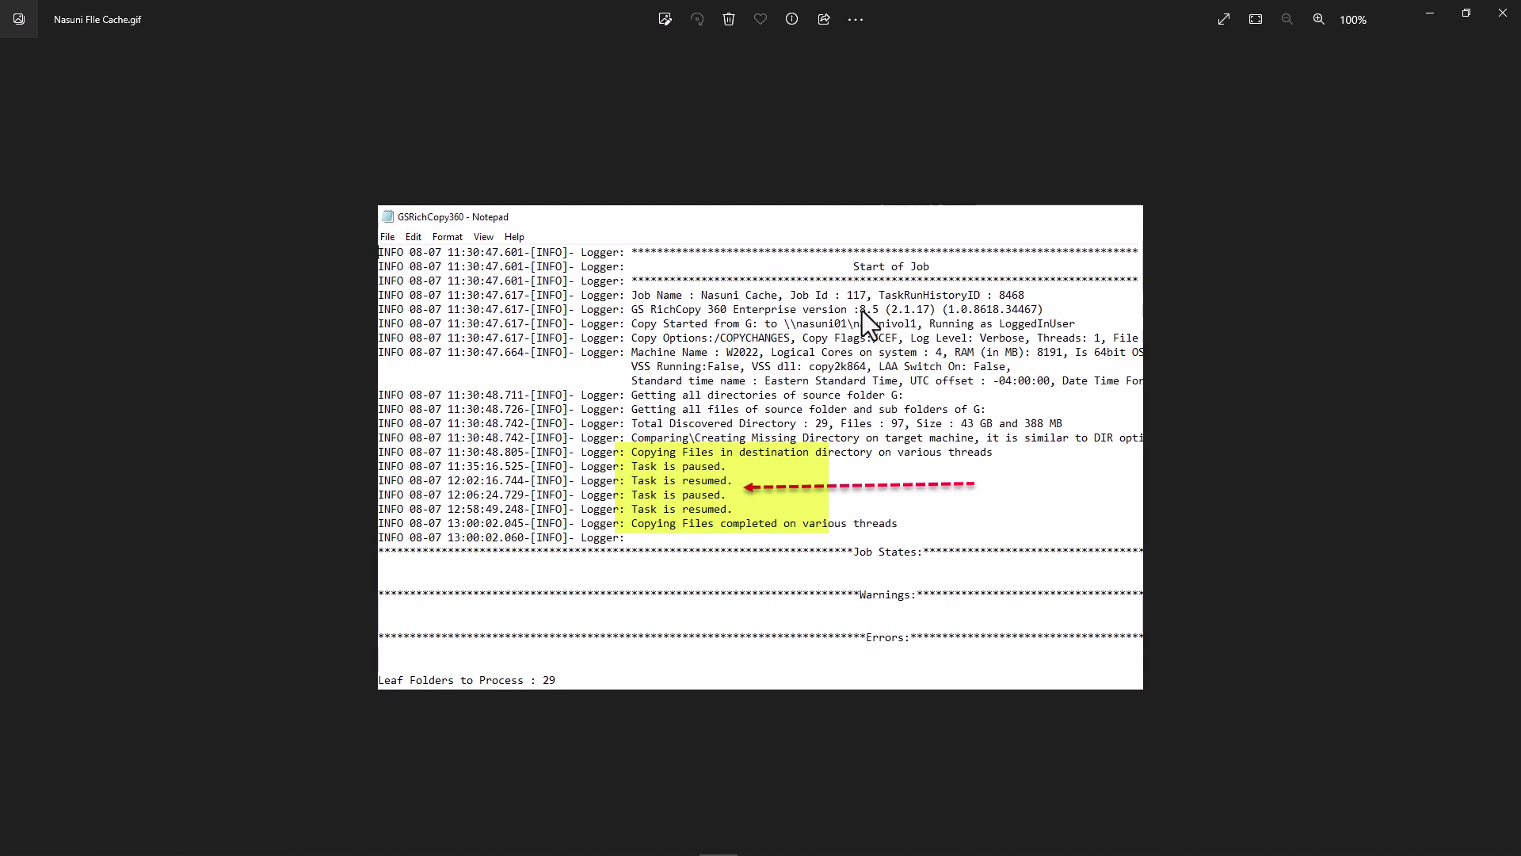